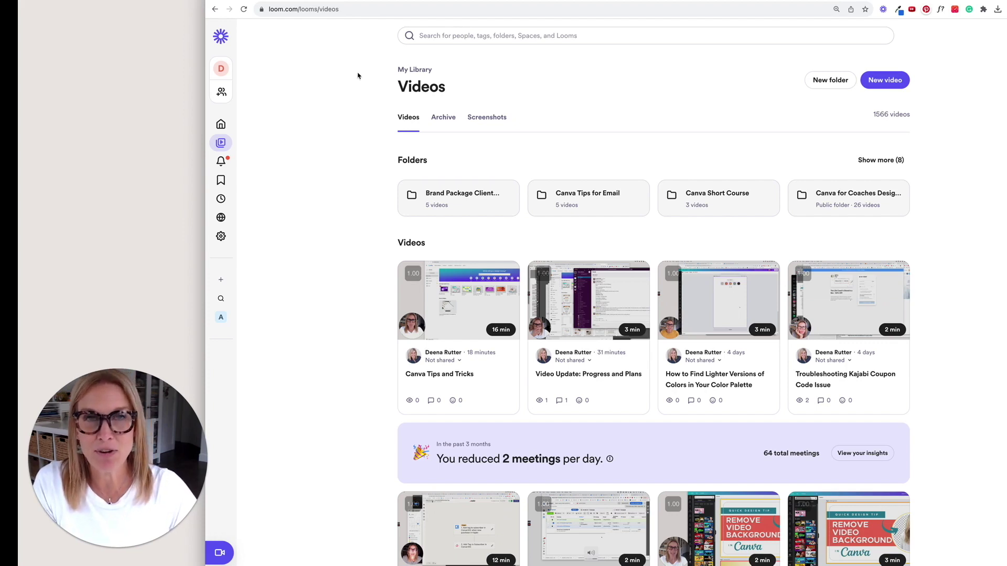
Open the Canva Tips and Tricks video in Loom's split-and-trim editor and shrink the camera bubble
left_click(883, 82)
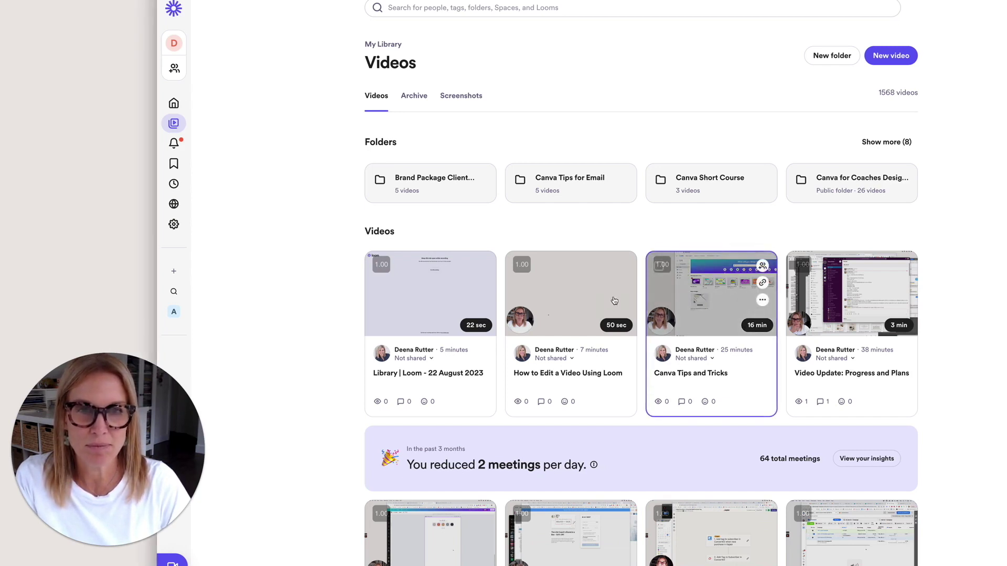
left_click(697, 304)
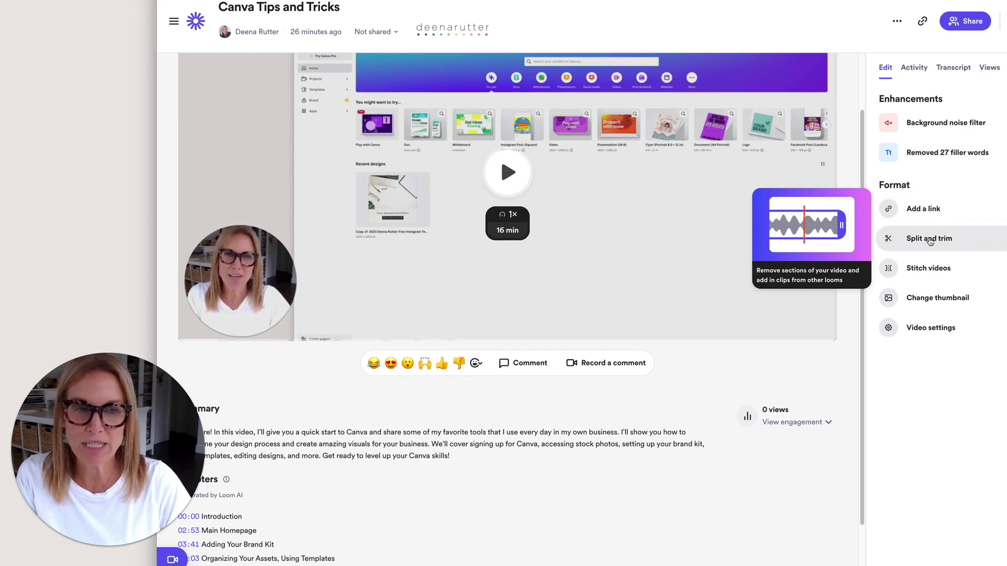
left_click(928, 241)
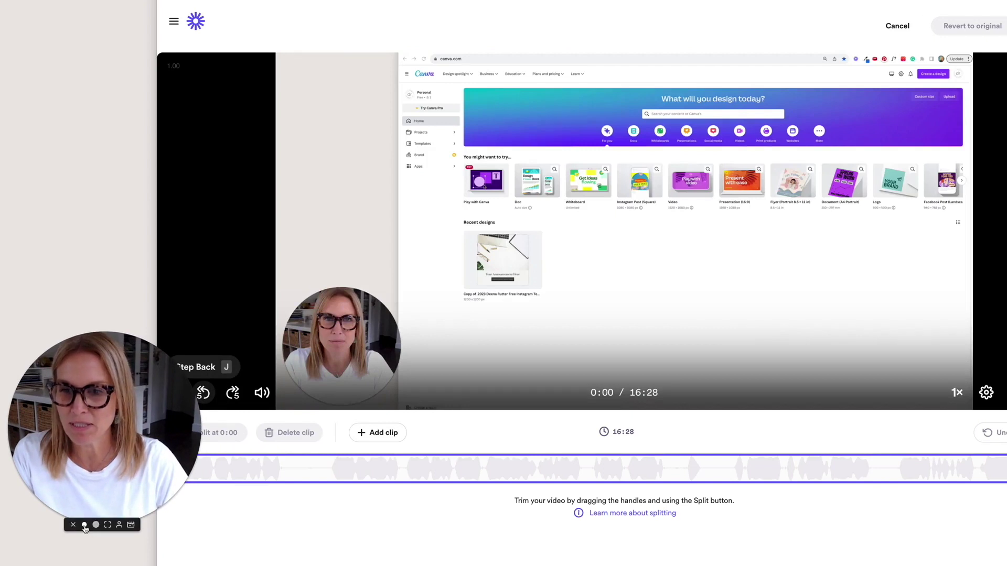
left_click(96, 529)
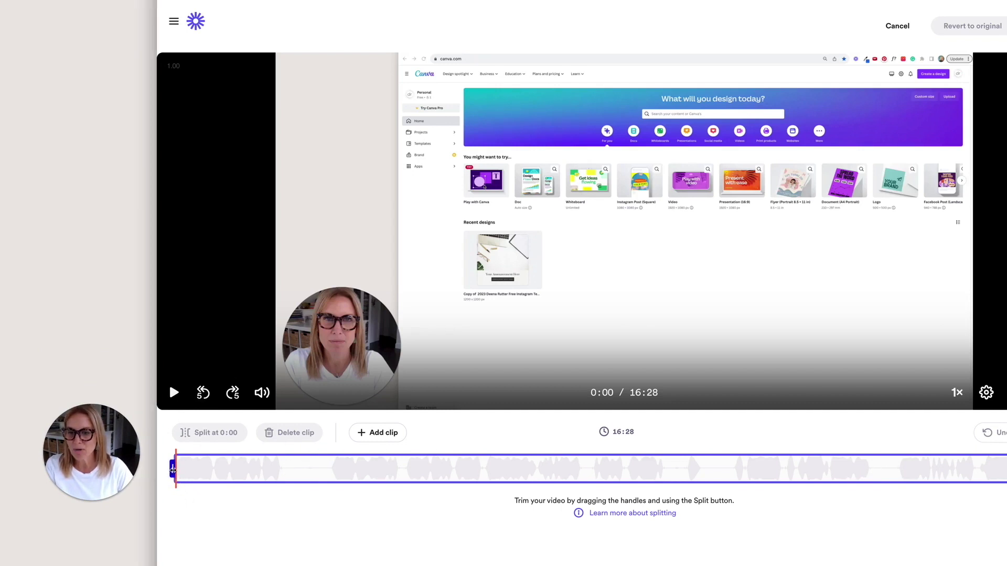
Trim a moment off the video's start, then preview at lower volume and pause at 0:27
mouse_move(177, 469)
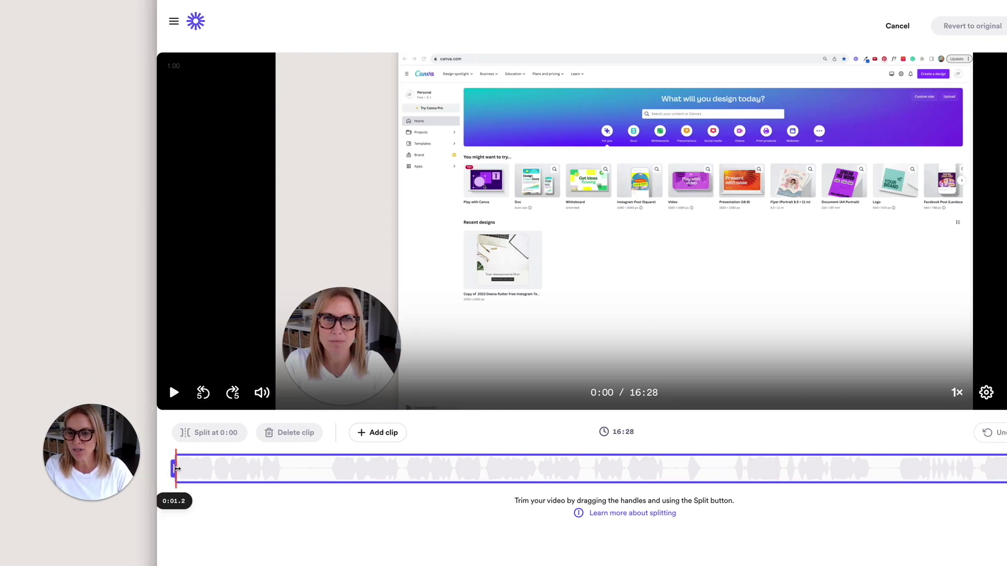
left_click_drag(177, 468, 178, 468)
left_click(174, 392)
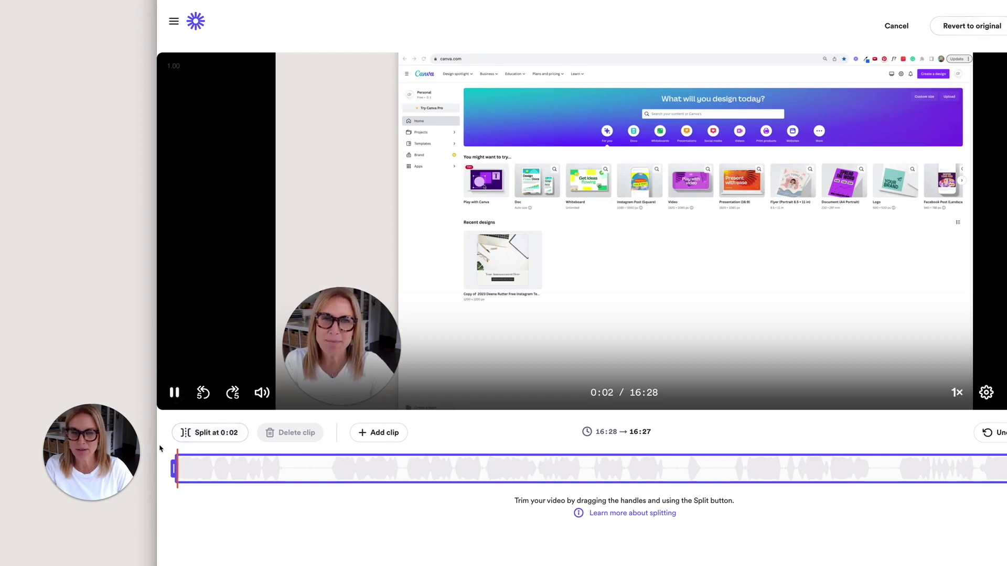
key("XF86AudioLowerVolume")
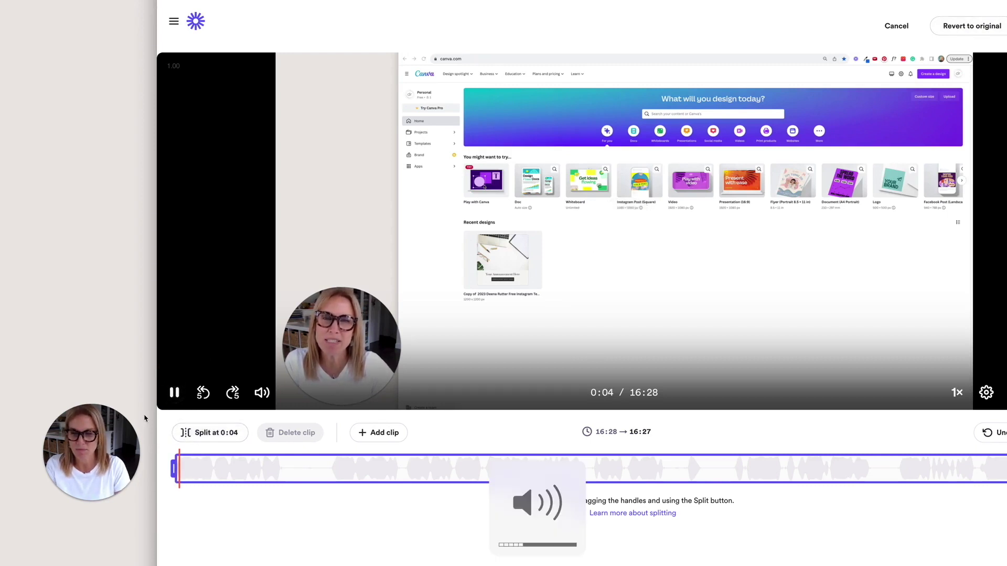
left_click(174, 393)
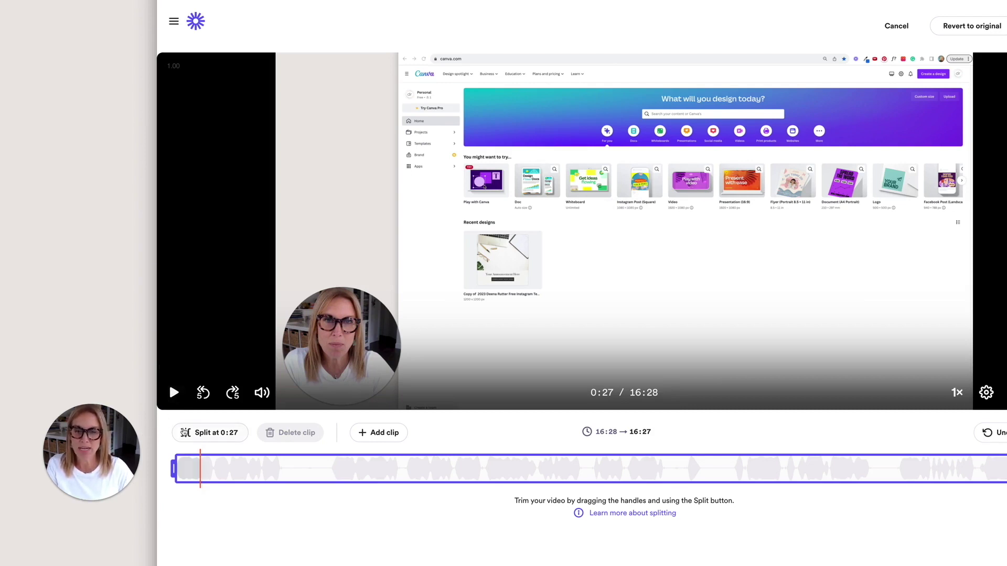
Split the video at 0:58 and drag the trim handle to cut the footage after it
left_click(228, 467)
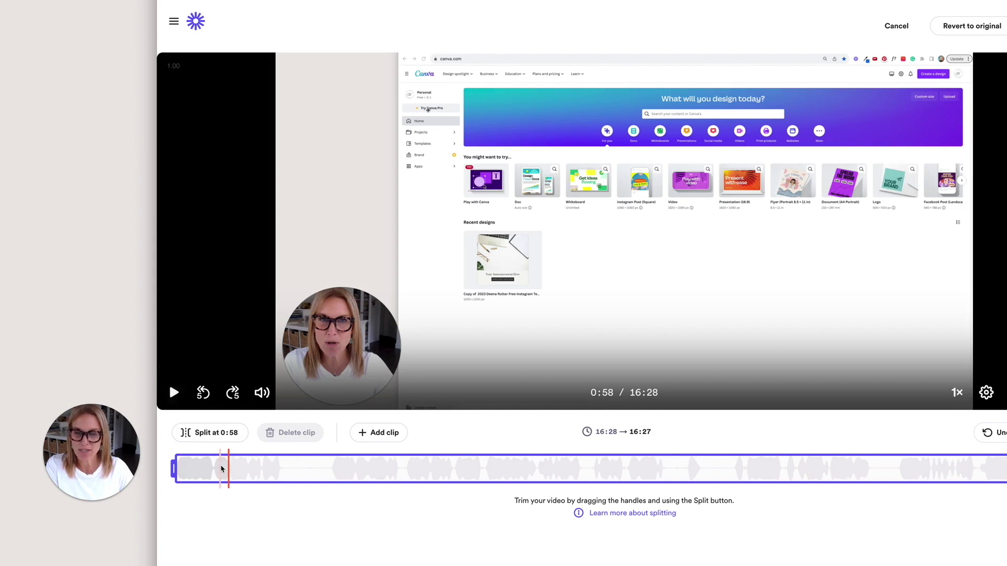
left_click(214, 433)
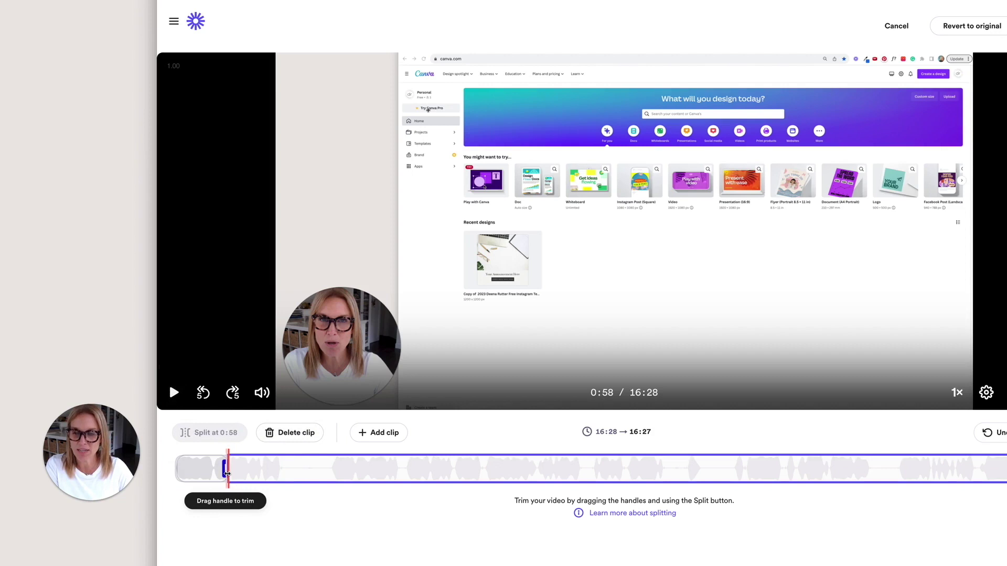
left_click_drag(229, 475, 332, 473)
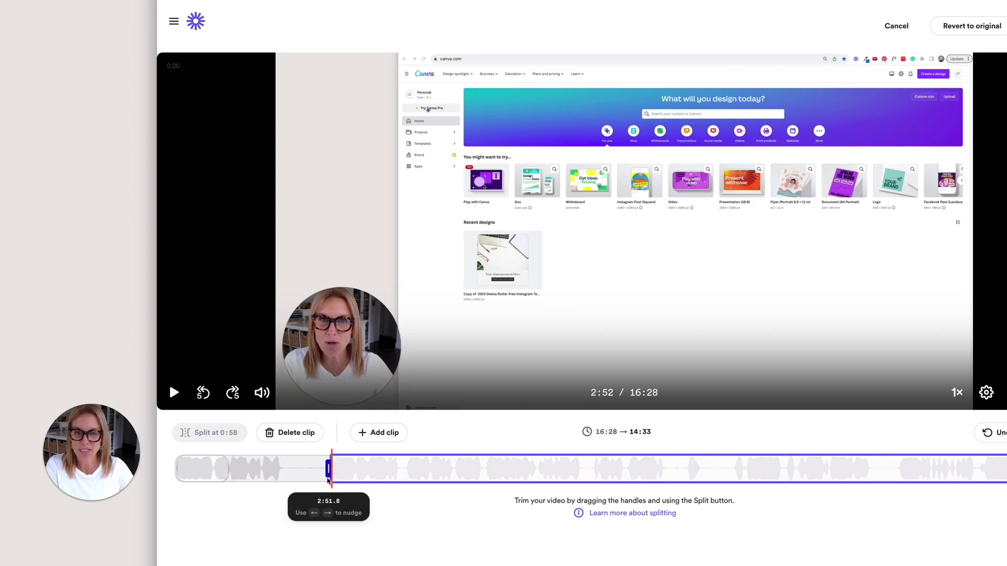
Preview the new cut, nudge the cut point to 2:53.5, and replay to check it
left_click(174, 392)
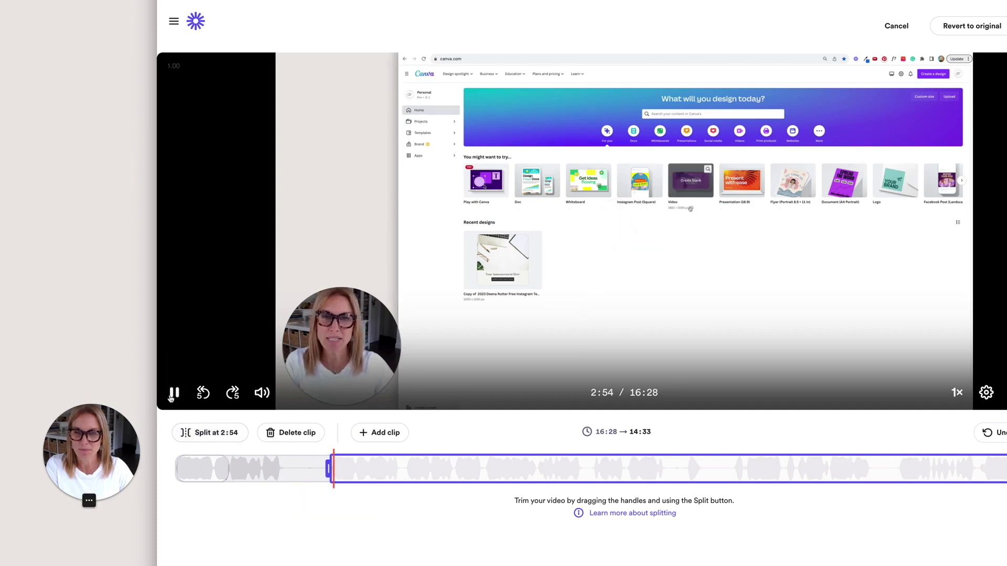
key("space")
left_click_drag(328, 471, 334, 472)
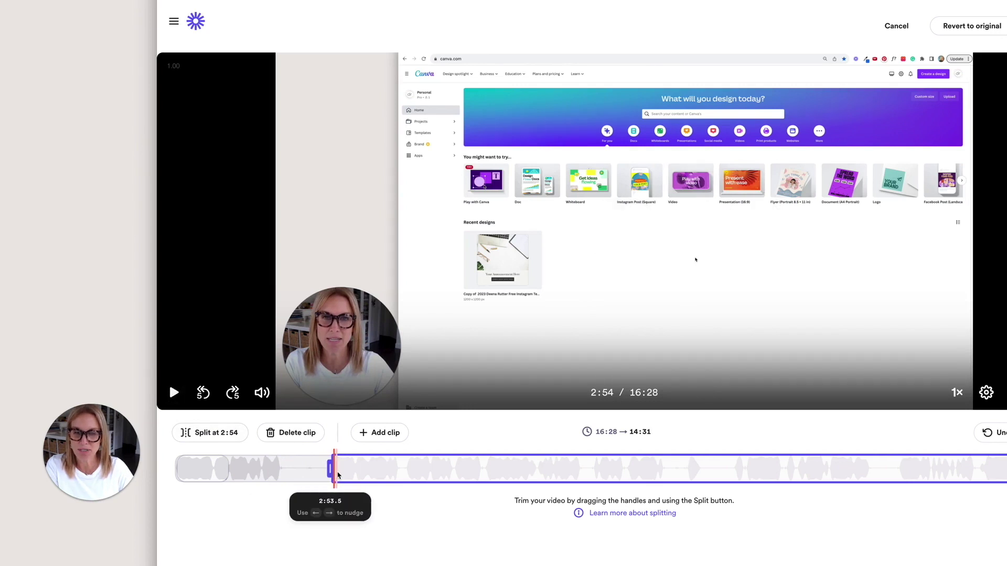
left_click(173, 391)
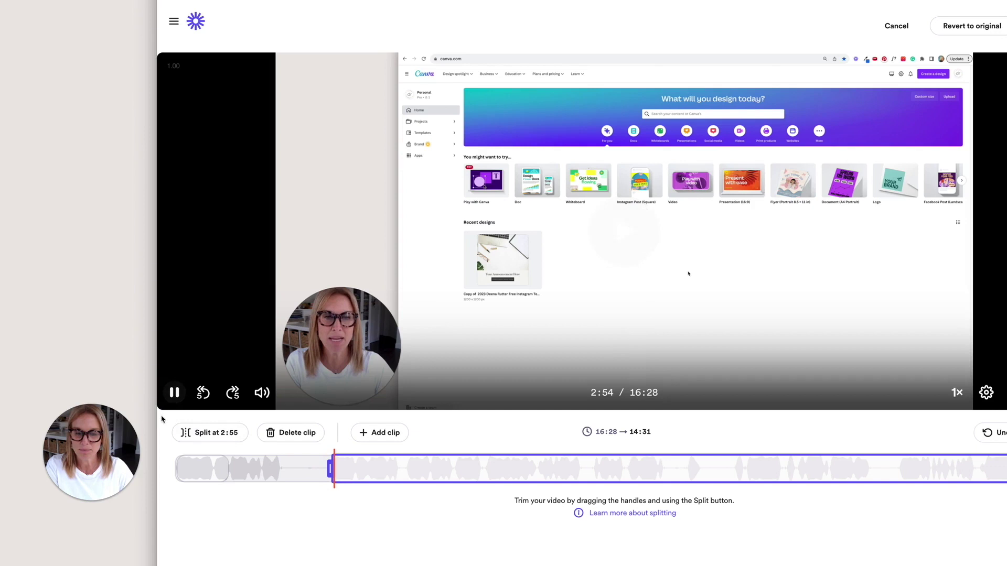
left_click(175, 394)
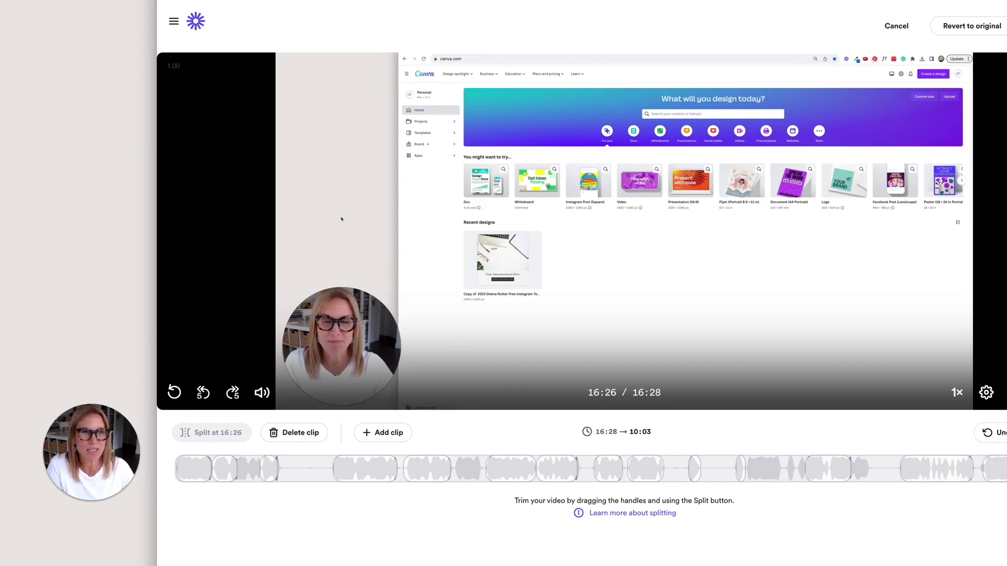
Save the 10:03 trimmed edit and bring up the video's more-actions menu
left_click(991, 43)
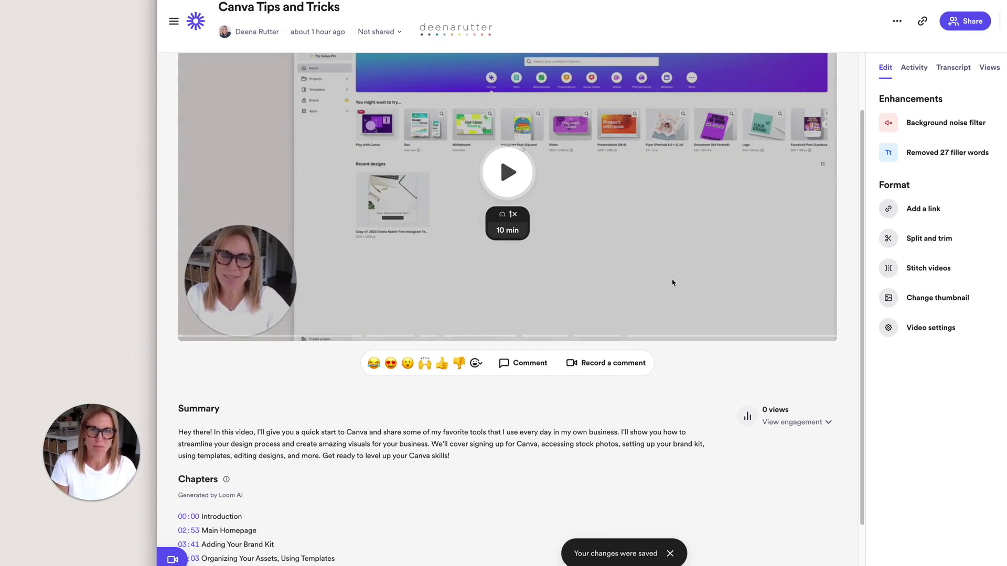
mouse_move(437, 520)
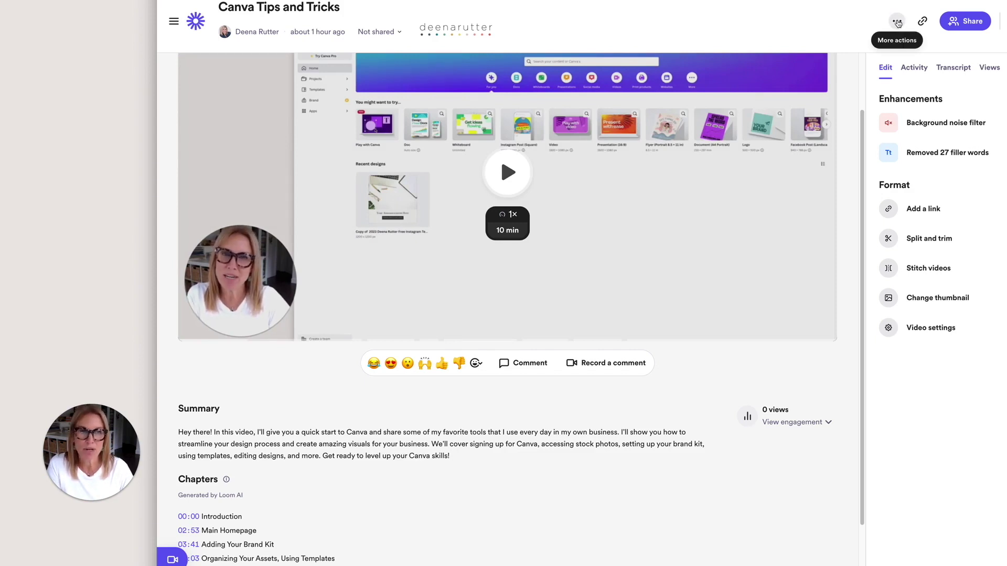
left_click(898, 22)
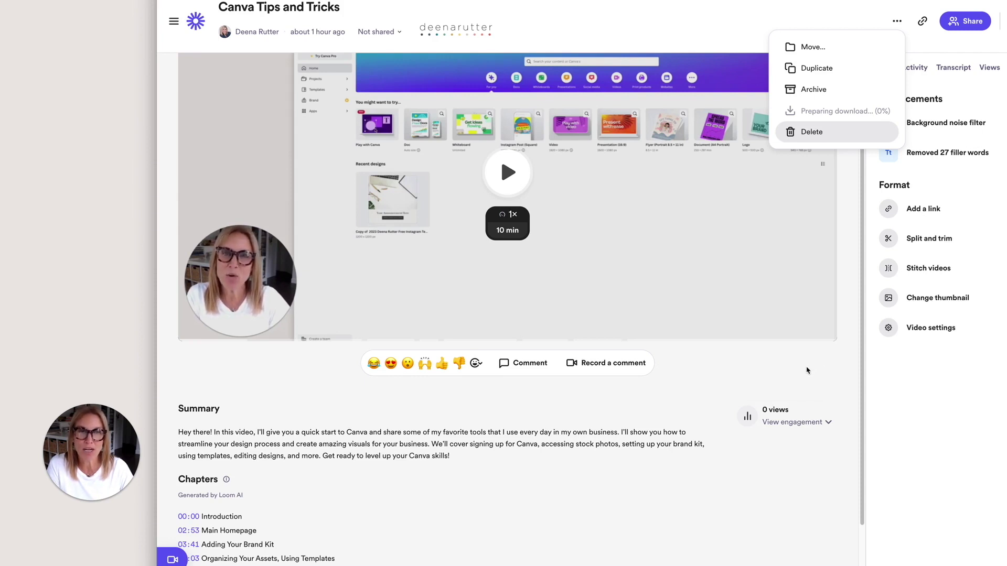
Close the more-actions list and copy the trimmed Canva Tips and Tricks video's share link
left_click(964, 400)
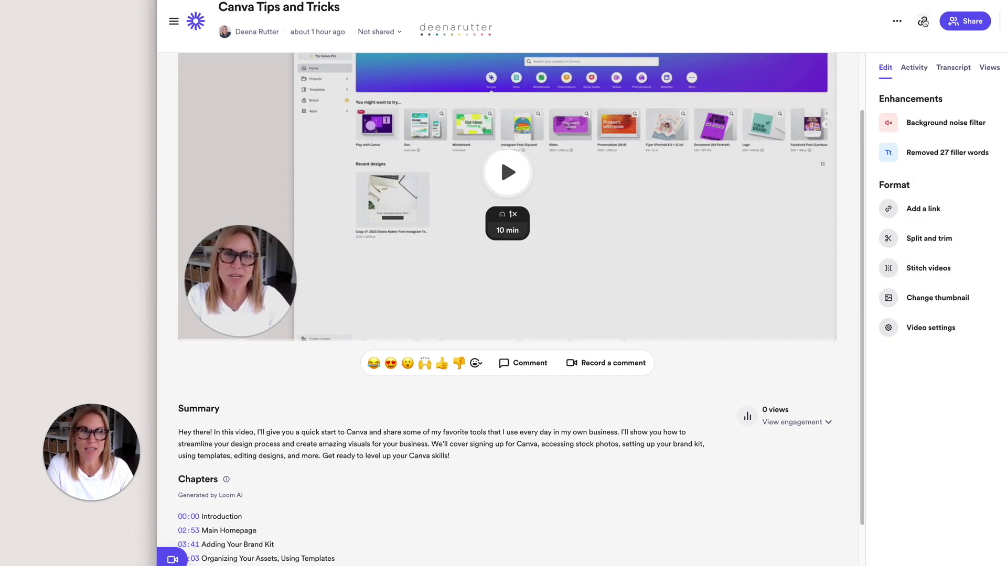
left_click(921, 23)
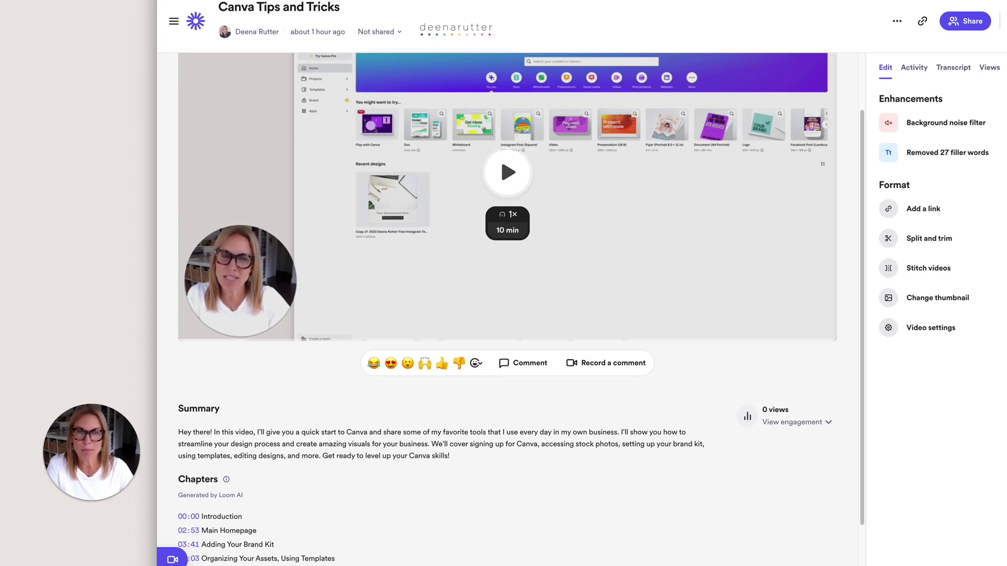
left_click(921, 21)
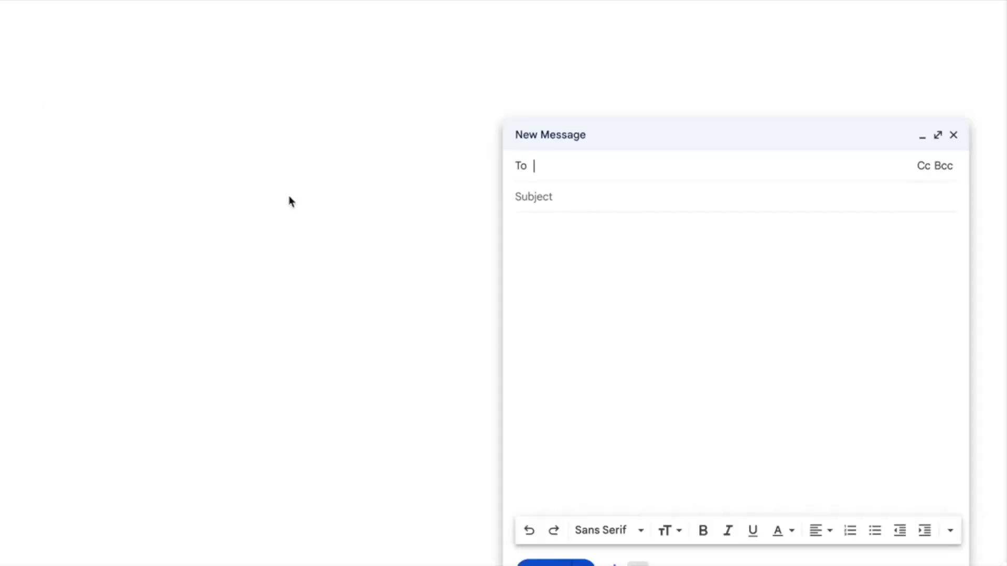
Start a new Gmail draft and type 'Watch this video' in the body
left_click(547, 238)
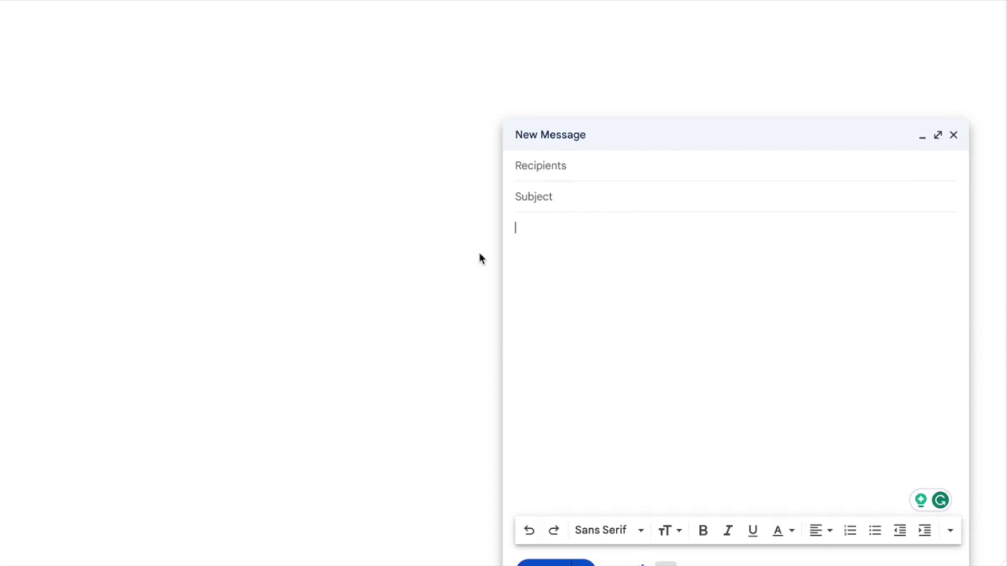
type("Watch this video")
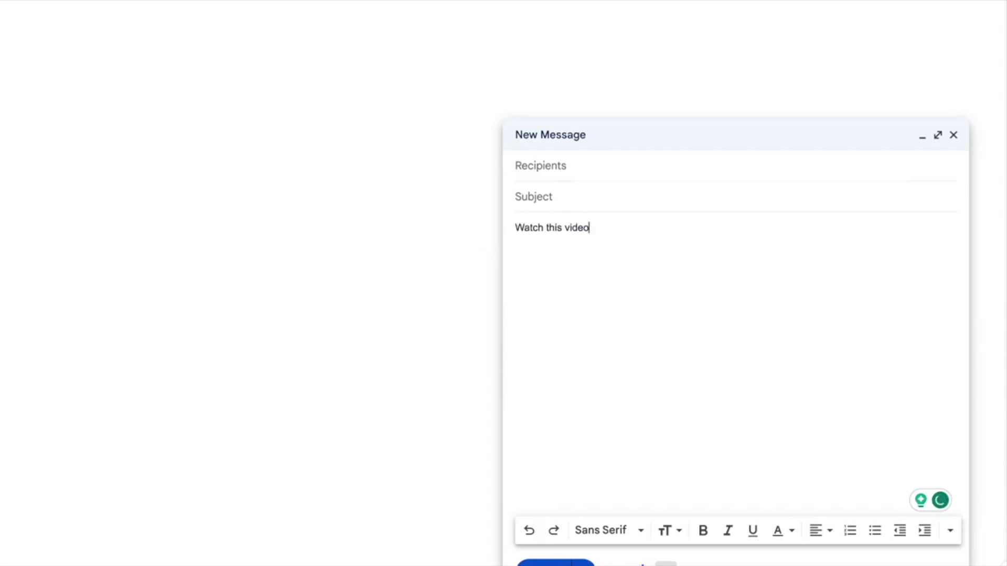
Hyperlink the 'Watch this video' text to the pasted Loom share URL
left_click_drag(598, 225, 504, 226)
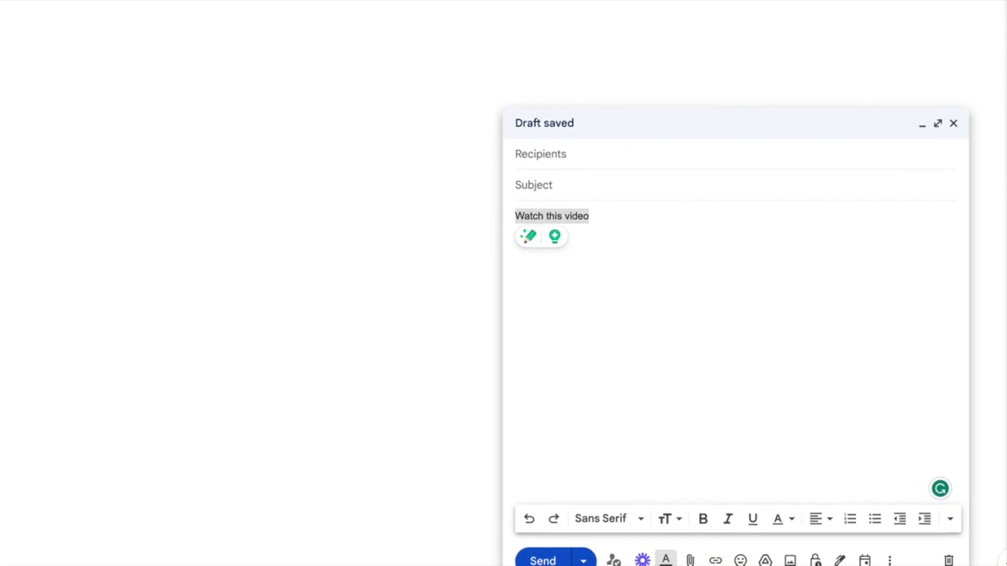
left_click(715, 560)
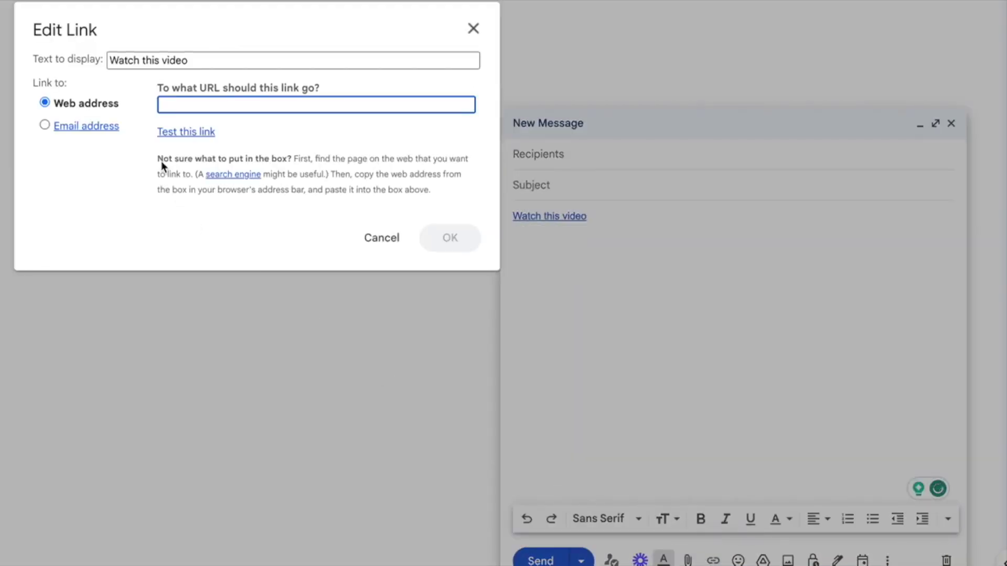
key("ctrl+v")
left_click(450, 238)
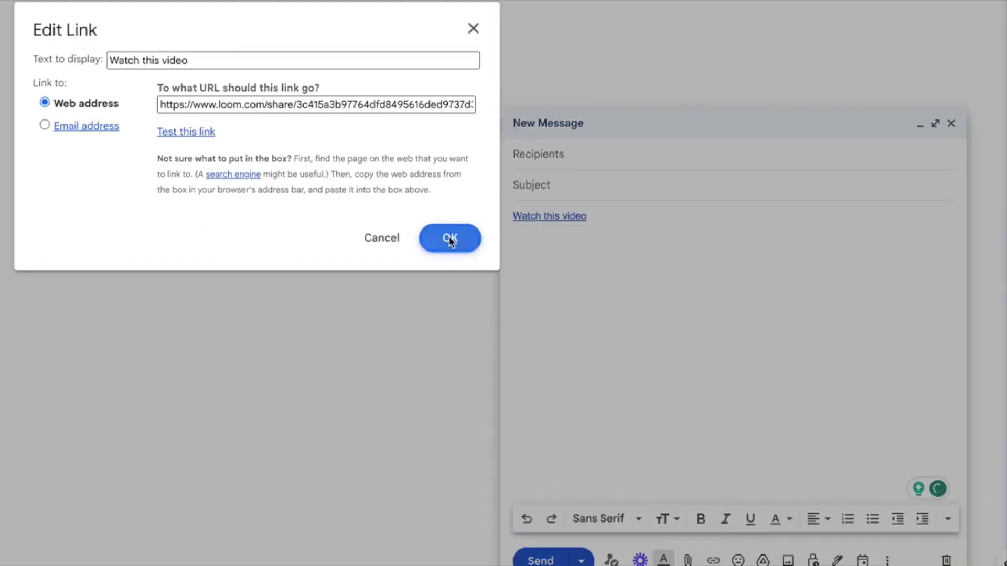
left_click(704, 389)
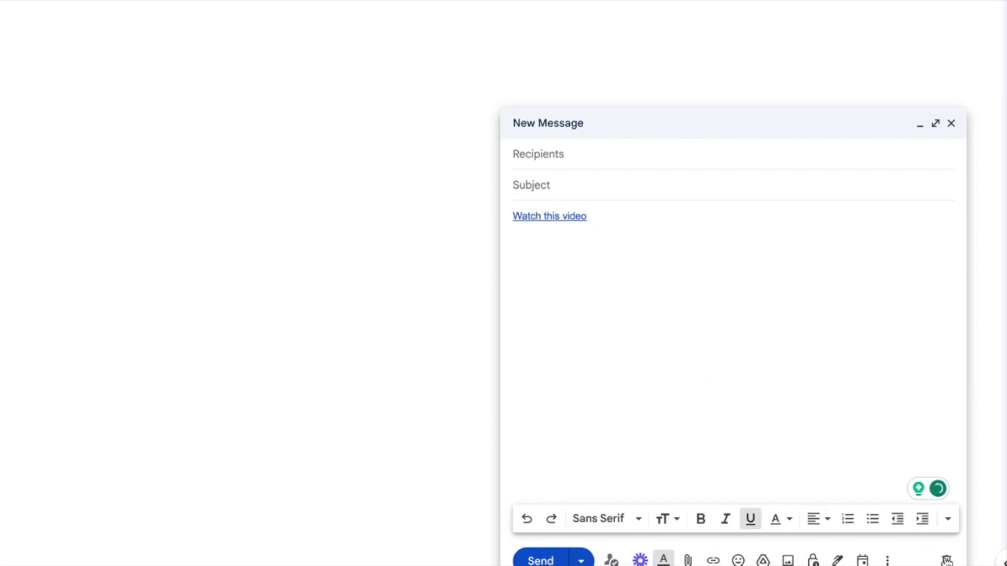